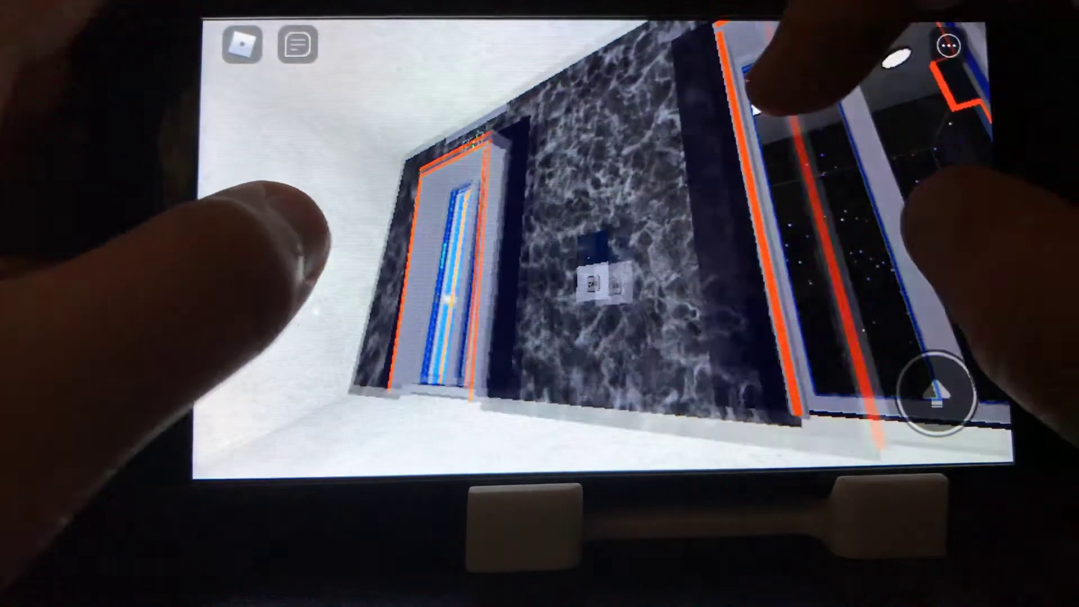
# - Walk up to the starry space-themed elevator and look into its car with the floor buttons
pyautogui.moveTo(793, 94); pyautogui.dragTo(809, 304)
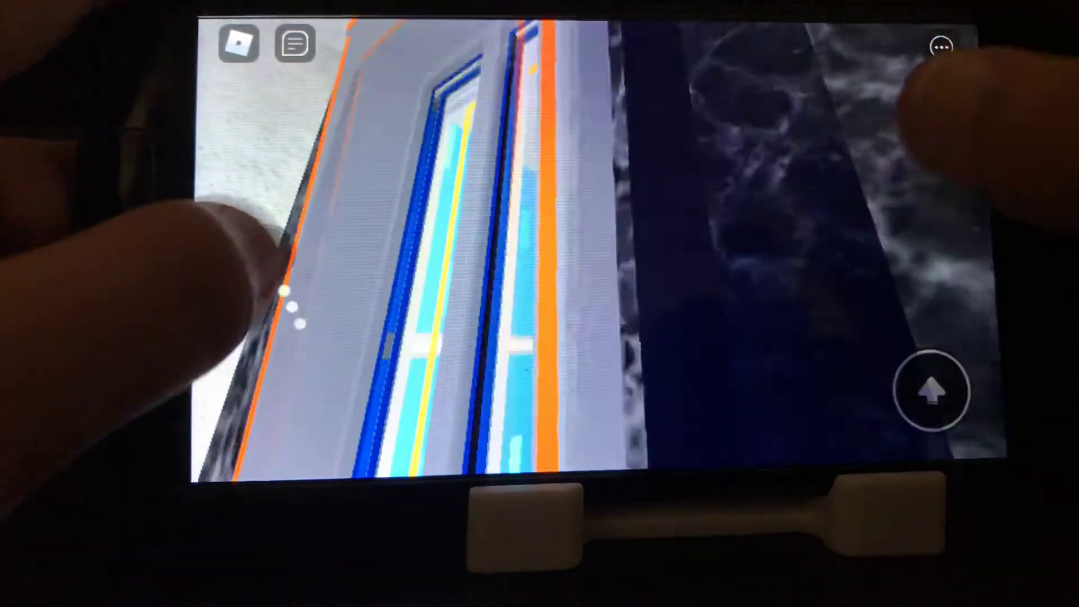
pyautogui.moveTo(953, 119); pyautogui.dragTo(970, 152)
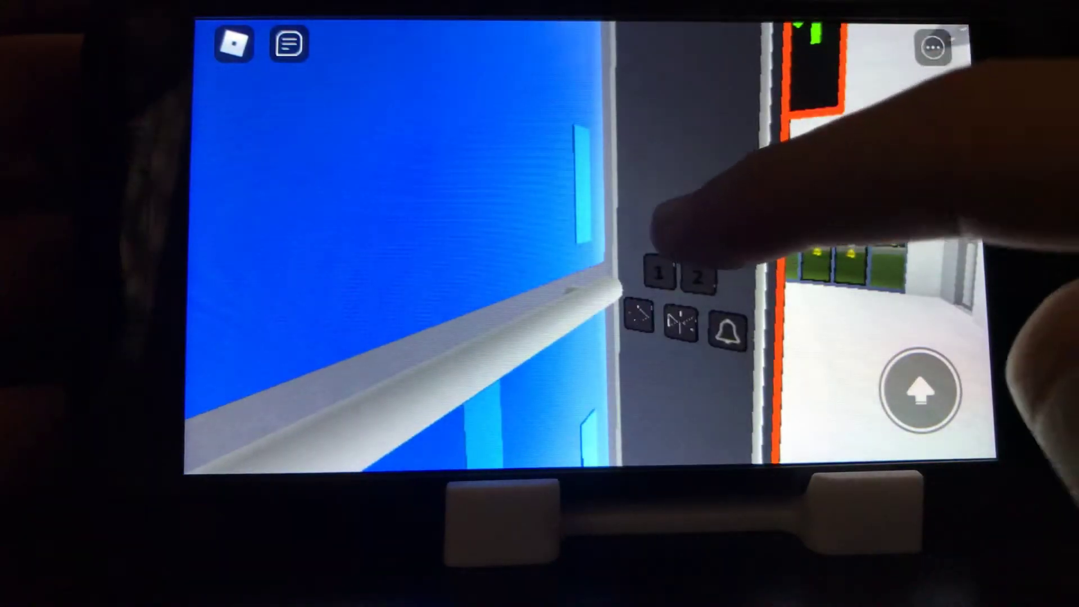
# - Request floor 3 on the blue-walled elevator's panel and face the doors
pyautogui.click(678, 233)
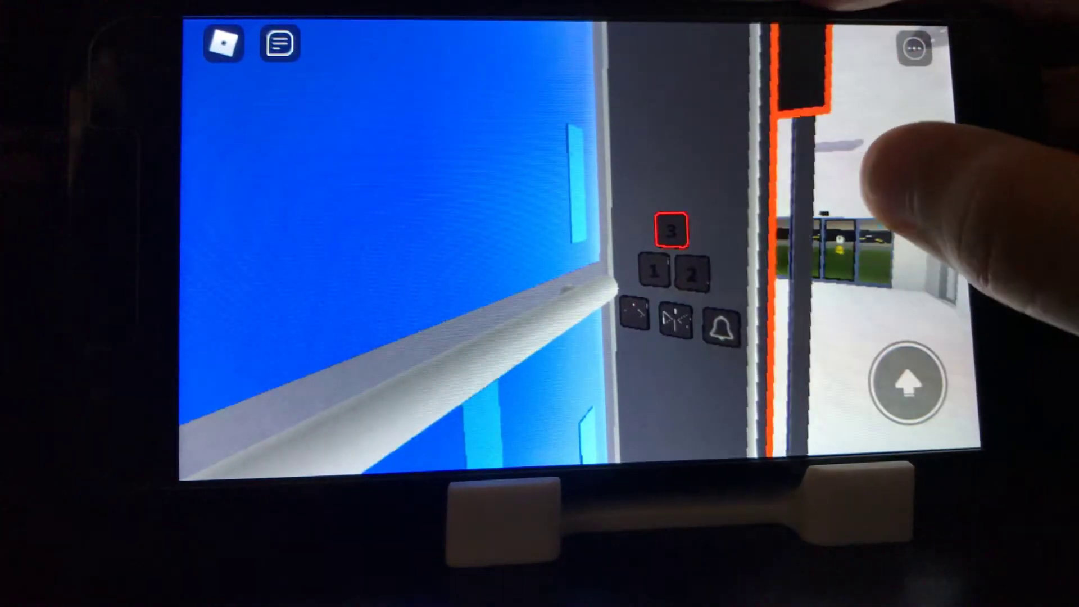
pyautogui.moveTo(944, 126); pyautogui.dragTo(877, 152)
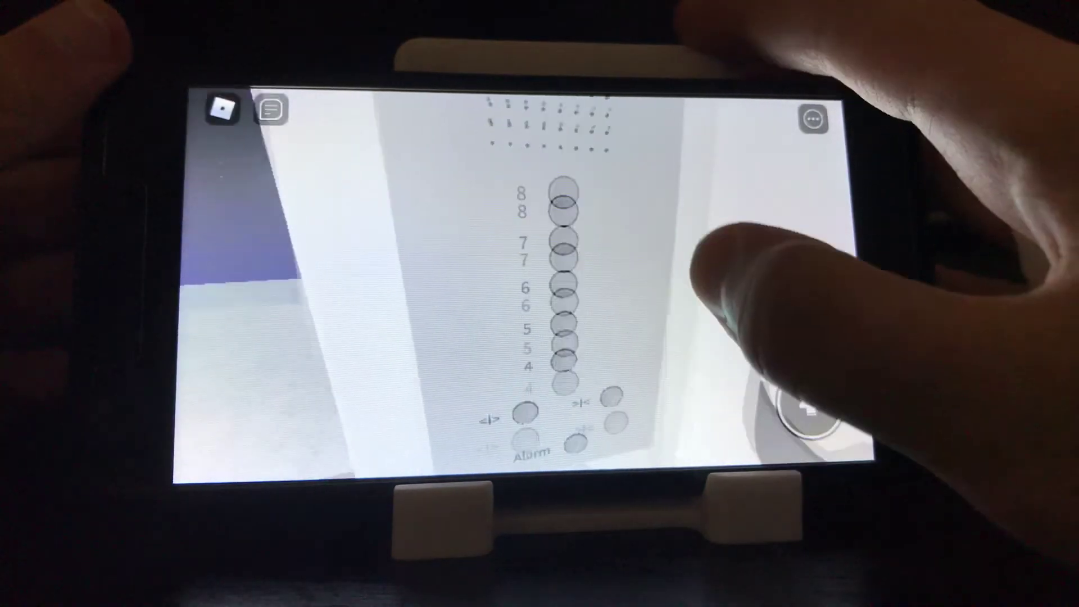
# - Press the round floor 4 and floor 5 buttons, then face the car's doorway
pyautogui.click(564, 361)
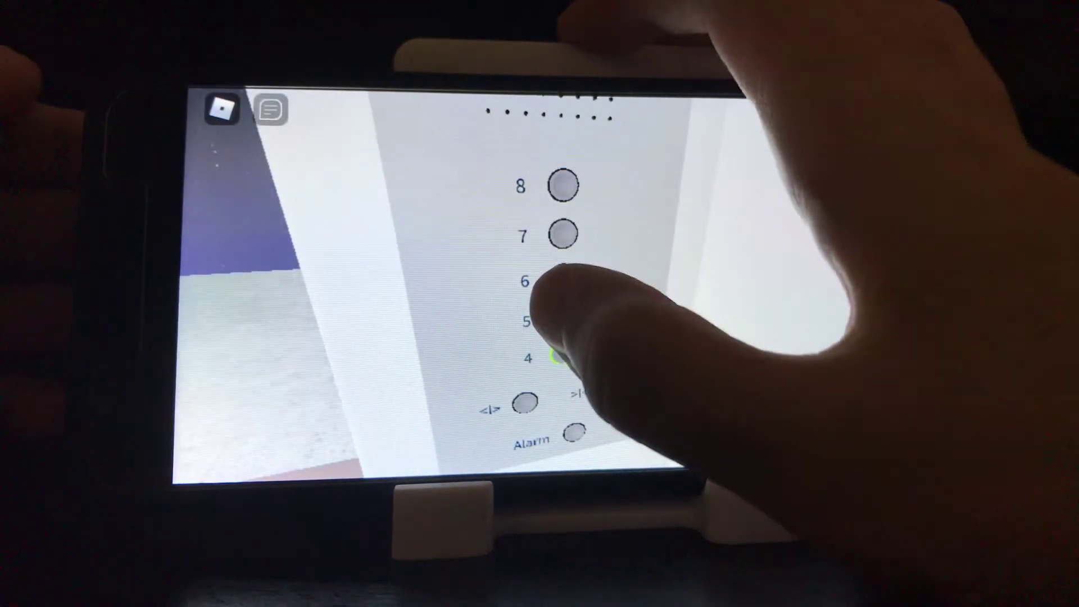
pyautogui.click(563, 319)
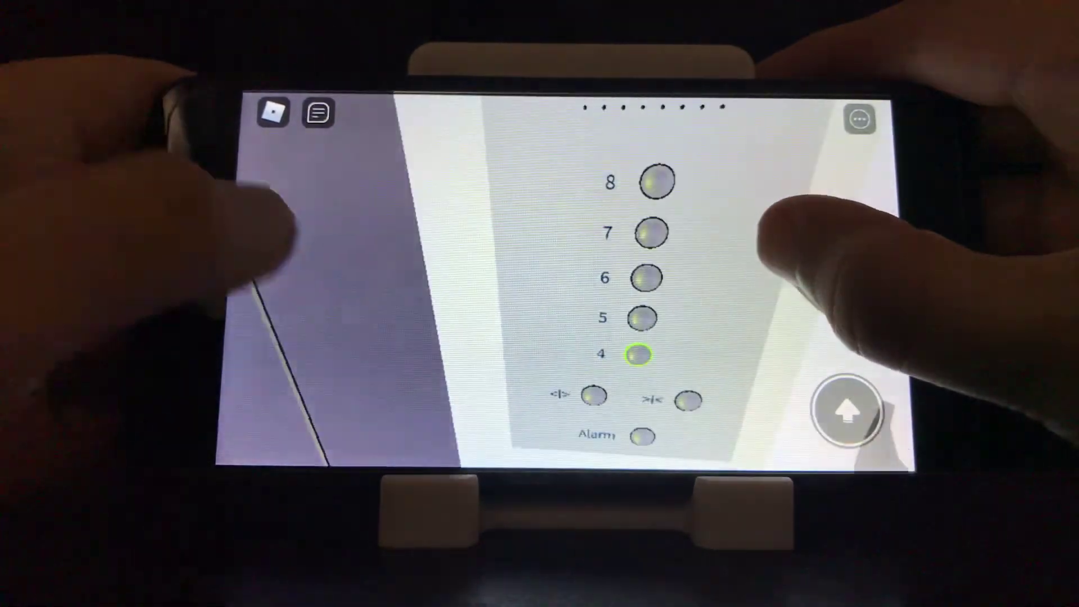
pyautogui.moveTo(827, 253); pyautogui.dragTo(809, 244)
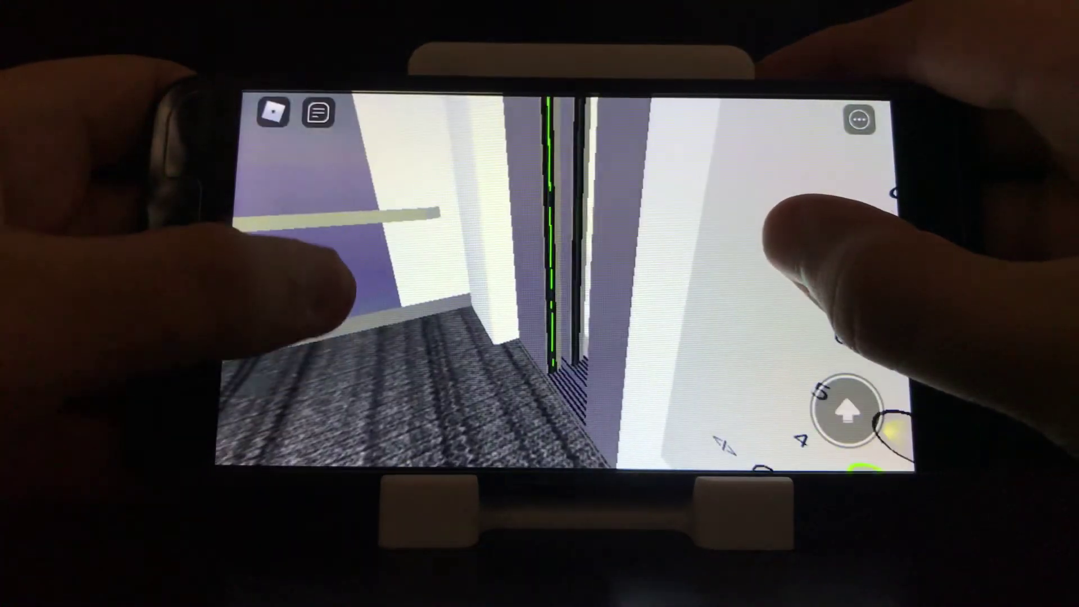
# - Walk down the hallway to the end elevator door and call the elevator
pyautogui.moveTo(304, 279)
pyautogui.mouseDown()
pyautogui.moveTo(304, 253)
pyautogui.moveTo(329, 270)
pyautogui.mouseUp()
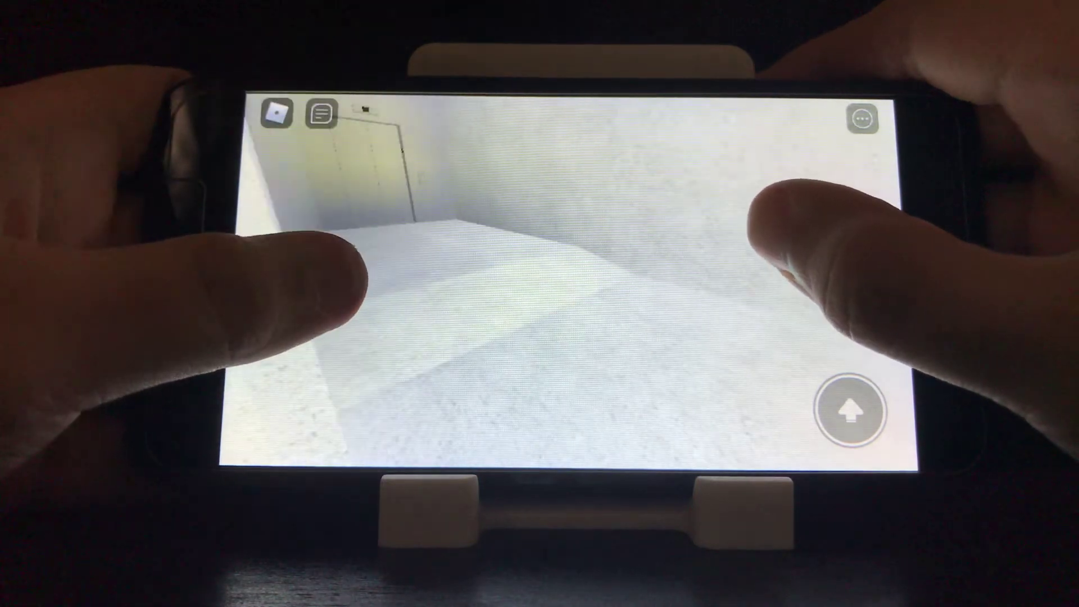
pyautogui.moveTo(792, 254); pyautogui.dragTo(742, 253)
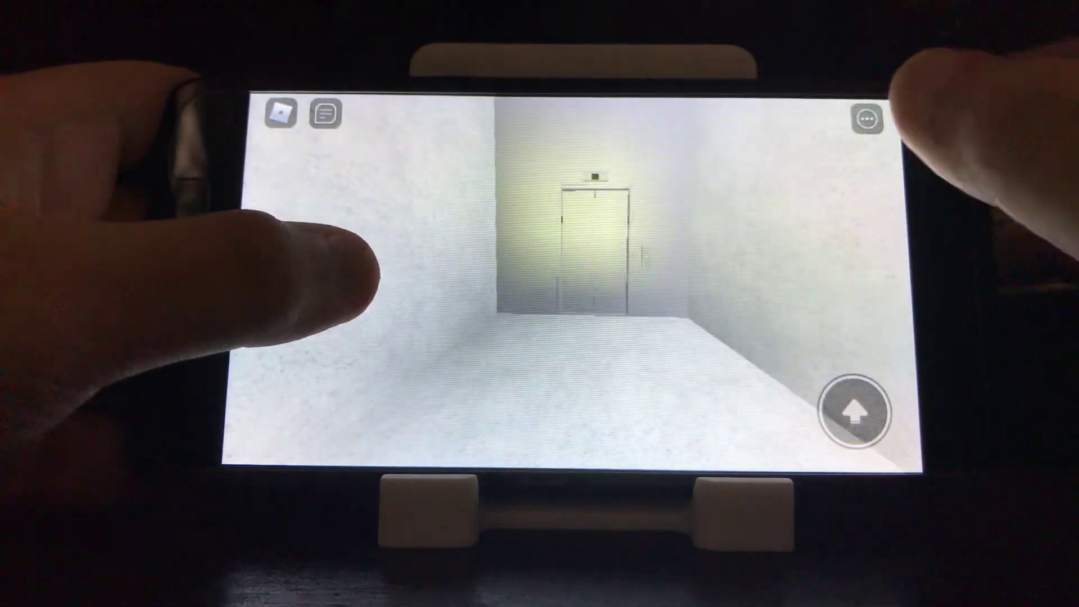
pyautogui.moveTo(342, 321); pyautogui.dragTo(341, 295)
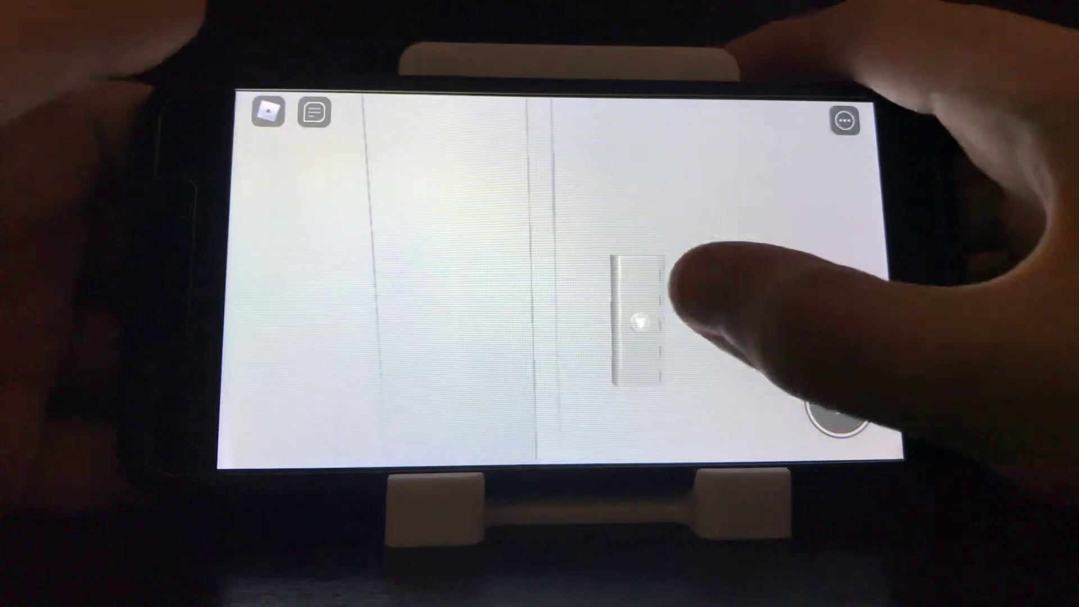
pyautogui.click(658, 287)
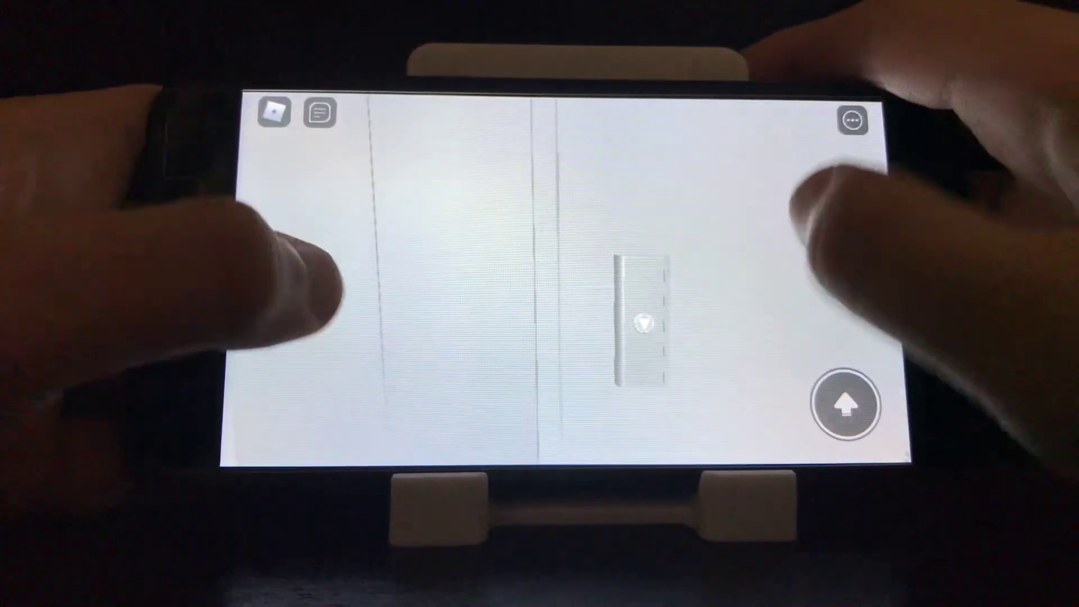
pyautogui.moveTo(809, 236); pyautogui.dragTo(758, 236)
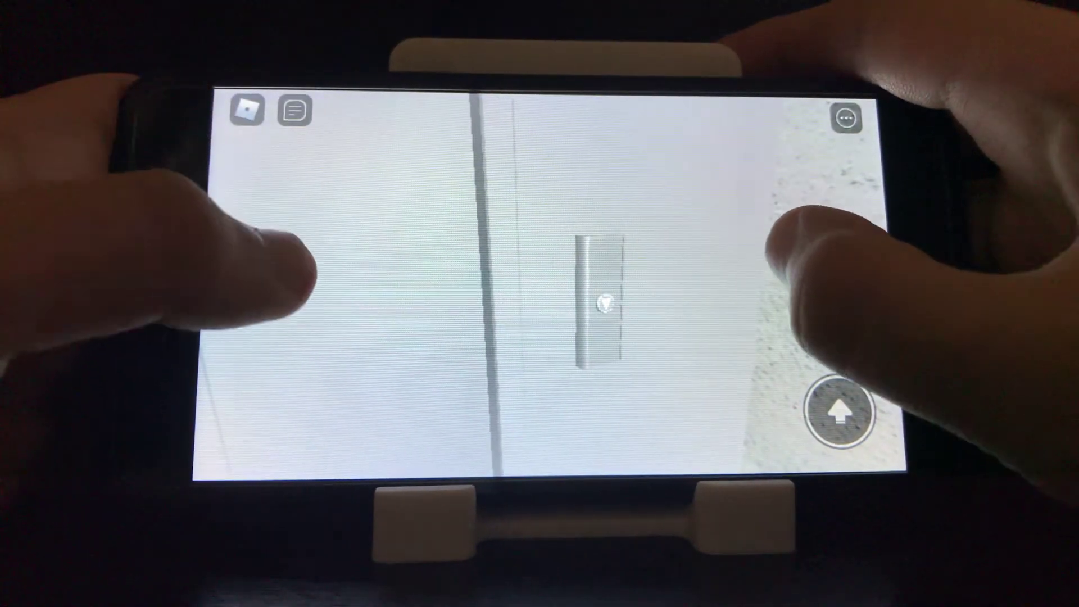
# - Wait for the grey-walled elevator, board it, and face its open doorway
pyautogui.moveTo(758, 244); pyautogui.dragTo(742, 211)
pyautogui.moveTo(254, 287); pyautogui.dragTo(278, 254)
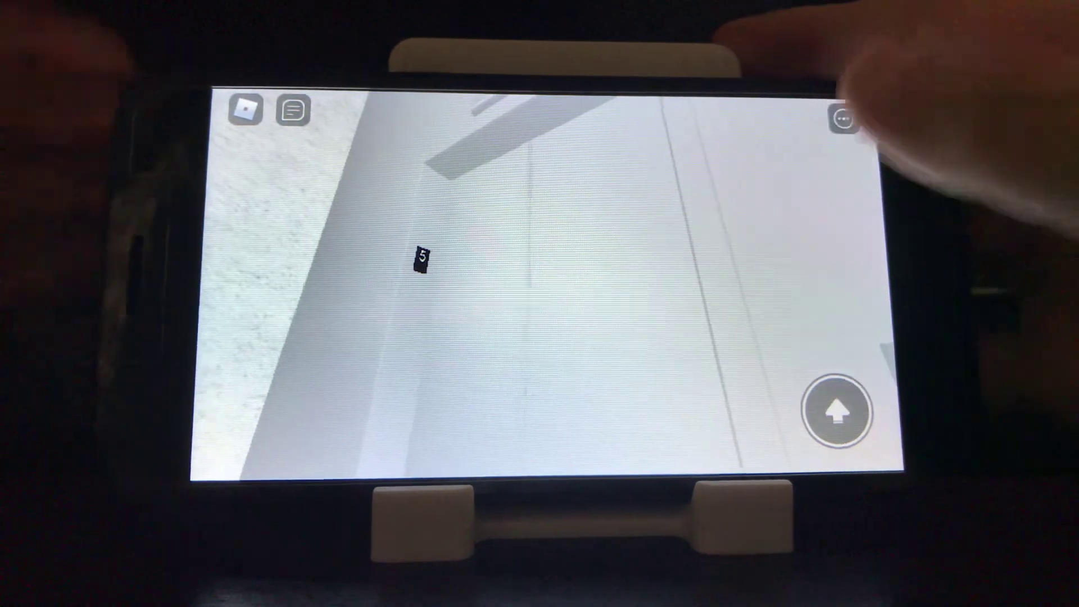
pyautogui.moveTo(270, 287); pyautogui.dragTo(270, 253)
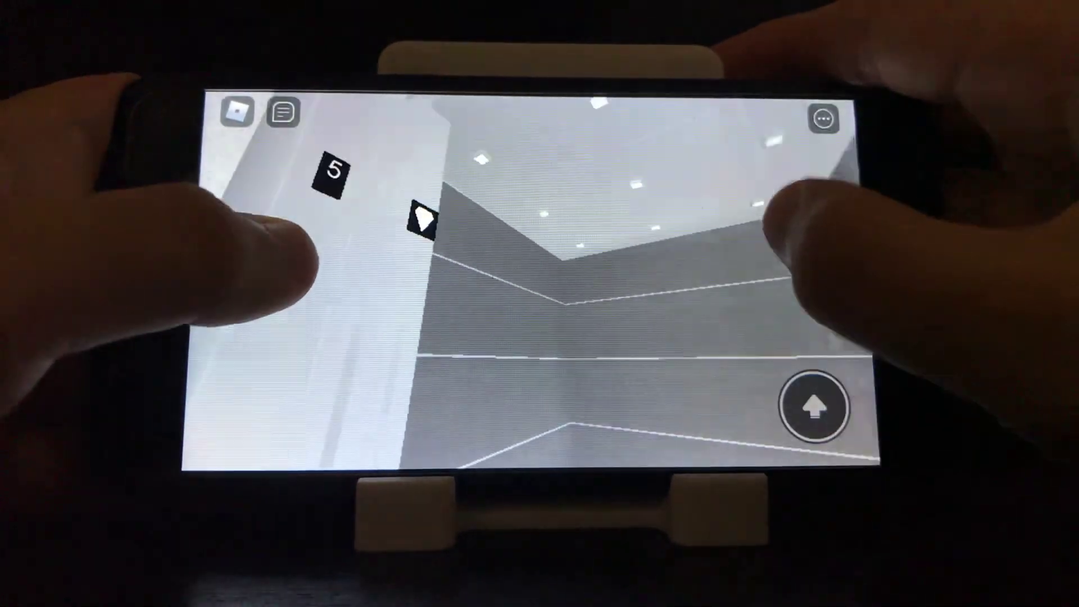
pyautogui.moveTo(801, 211)
pyautogui.mouseDown()
pyautogui.moveTo(674, 237)
pyautogui.moveTo(759, 295)
pyautogui.mouseUp()
pyautogui.moveTo(271, 262); pyautogui.dragTo(262, 337)
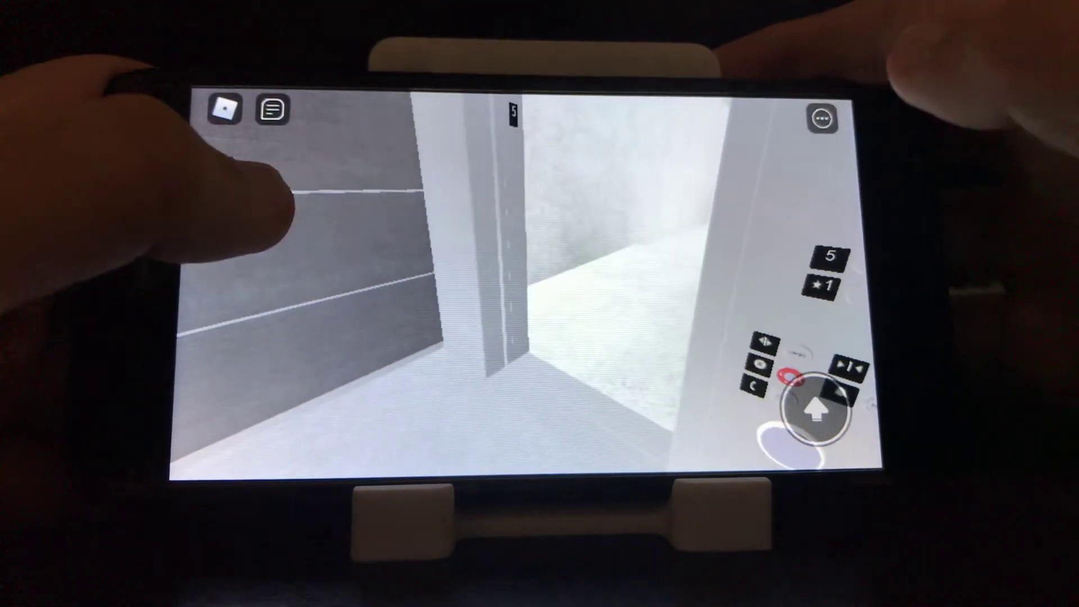
pyautogui.moveTo(801, 211); pyautogui.dragTo(758, 253)
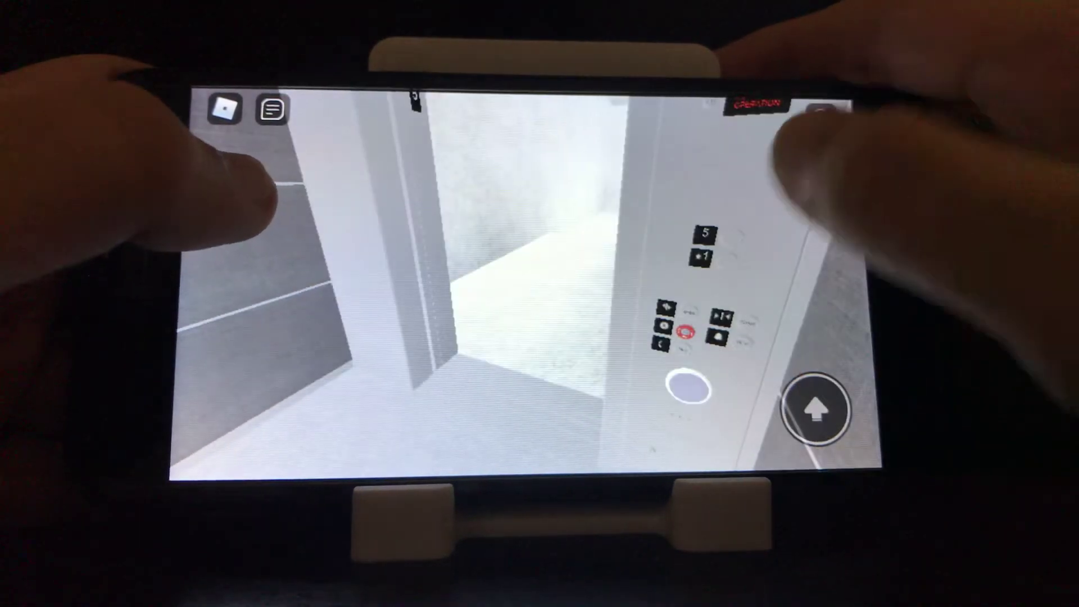